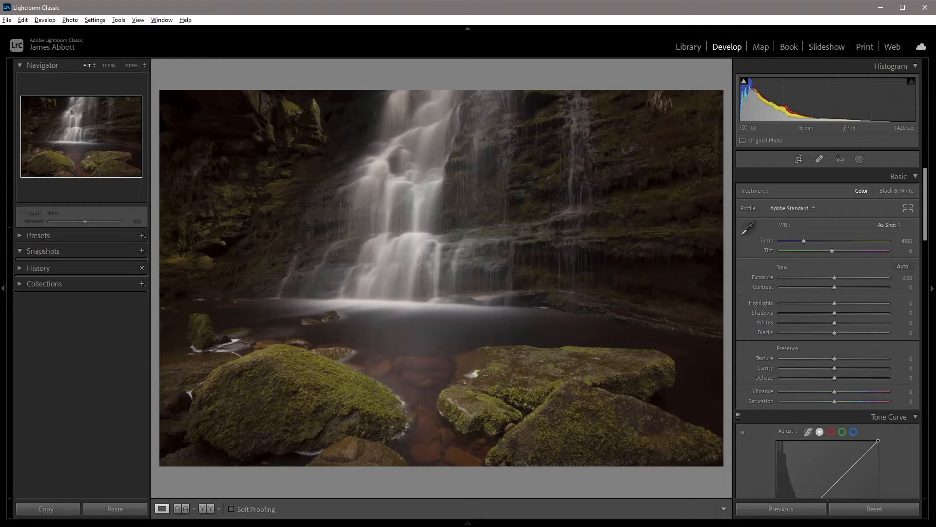
Try the Black & White treatment on the waterfall photo and return it to Color
click(889, 190)
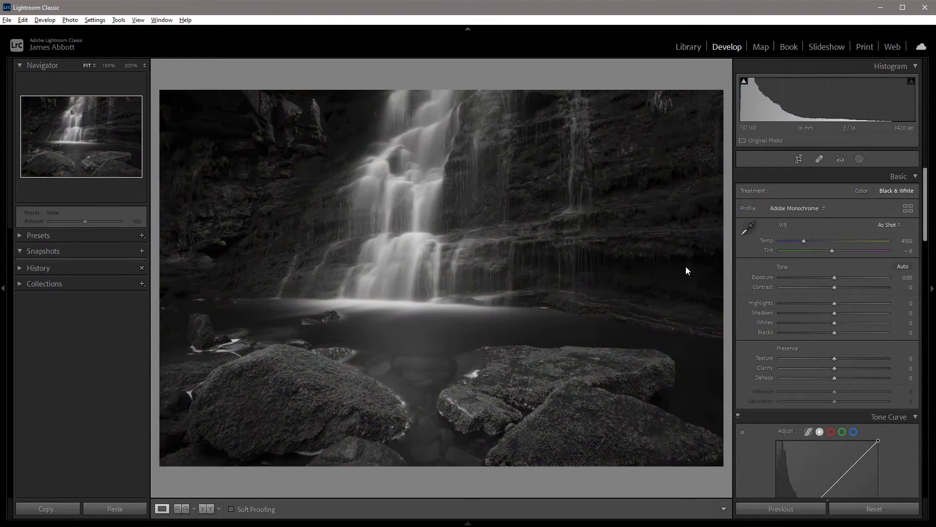
click(861, 191)
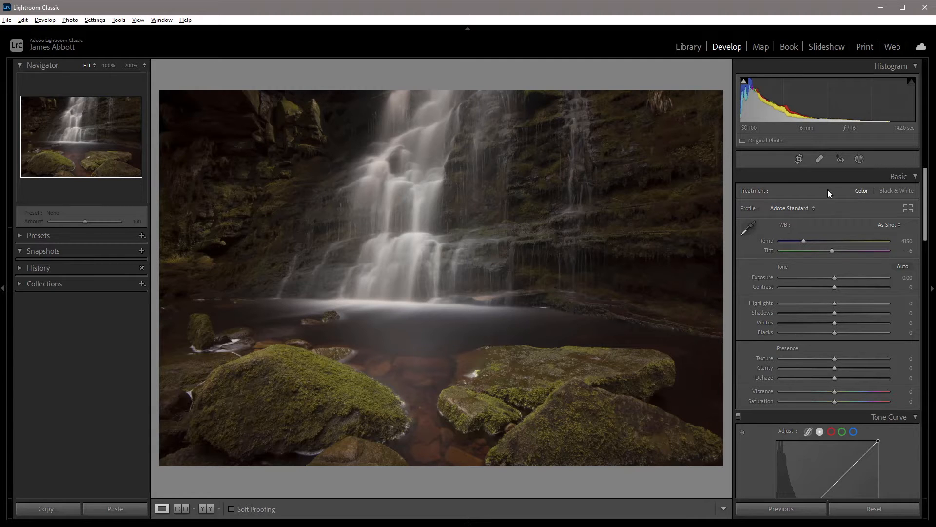
Turn on Remove Chromatic Aberration and Enable Profile Corrections for the photo's lens
drag(926, 226, 932, 384)
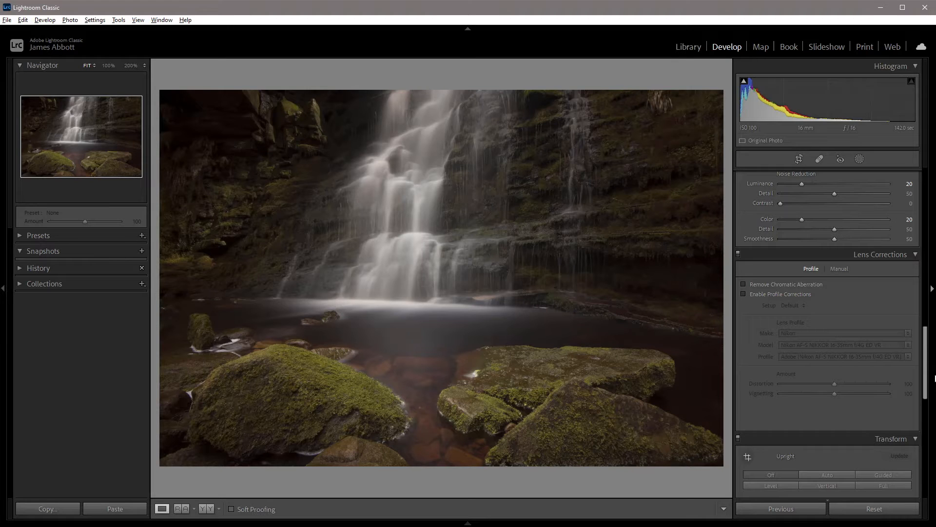
click(744, 284)
click(744, 295)
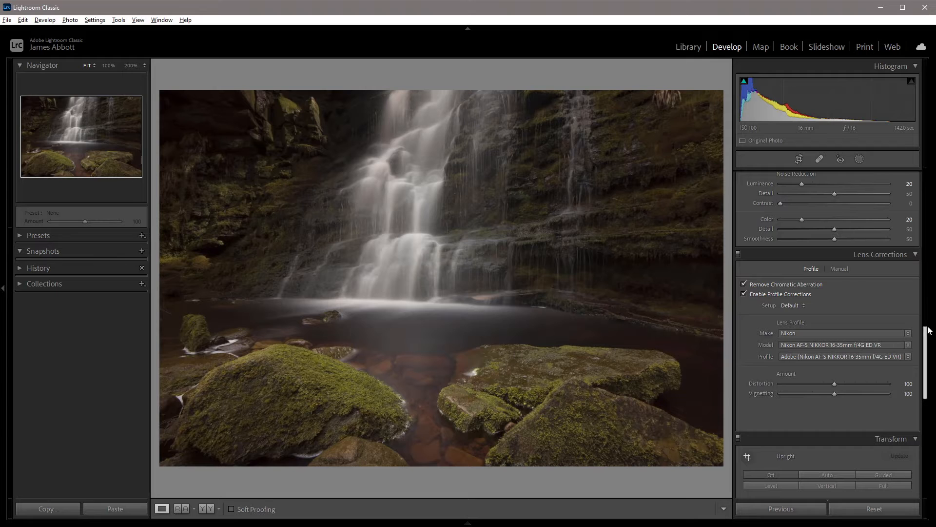
Brighten the photo by setting Exposure to +0.66
drag(931, 322, 932, 163)
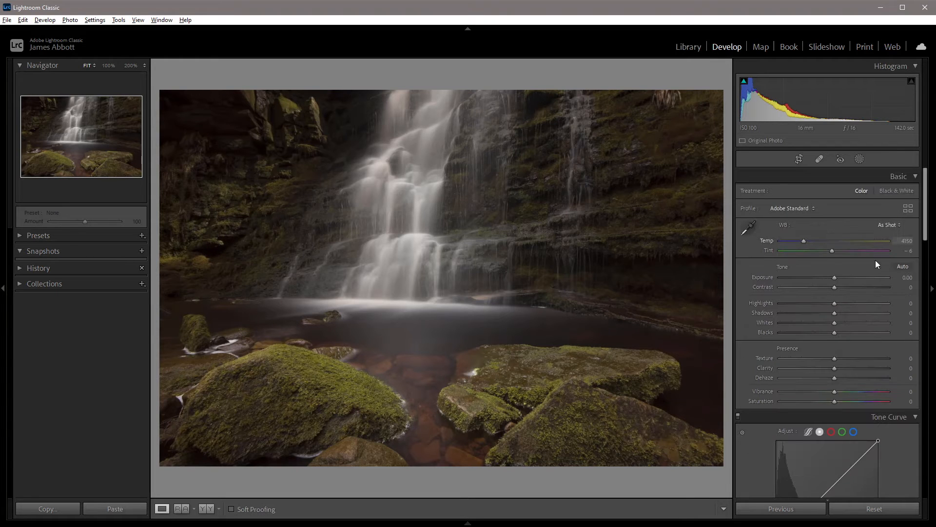
click(840, 279)
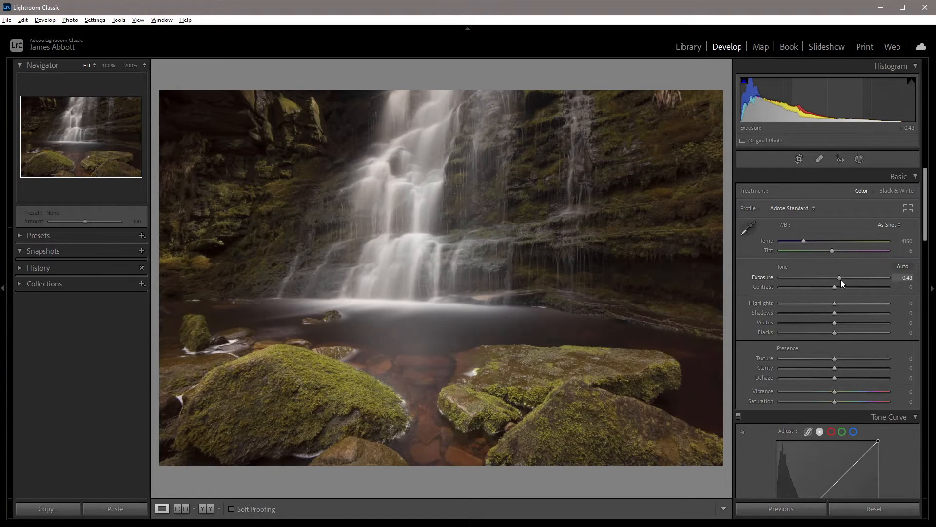
drag(841, 280, 843, 280)
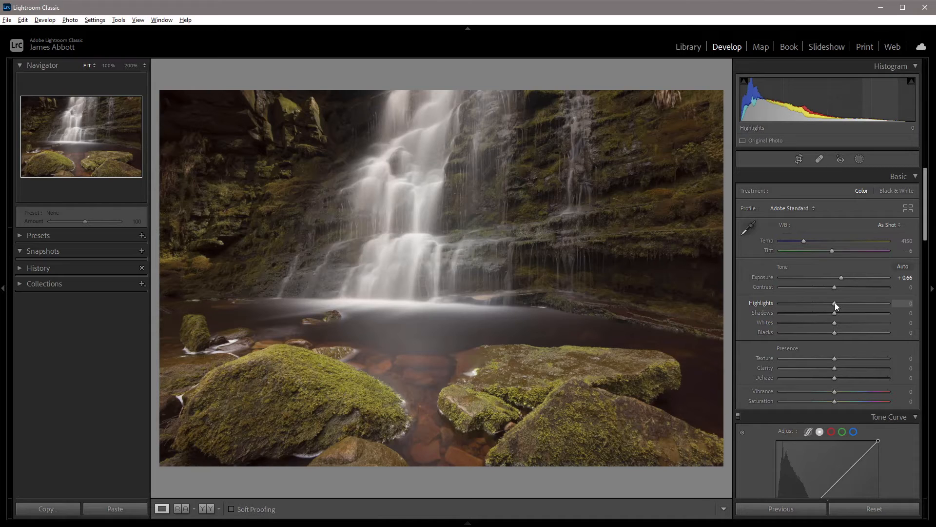
Recover tonal detail by setting Highlights to −60 and Shadows to +40
drag(835, 305, 816, 305)
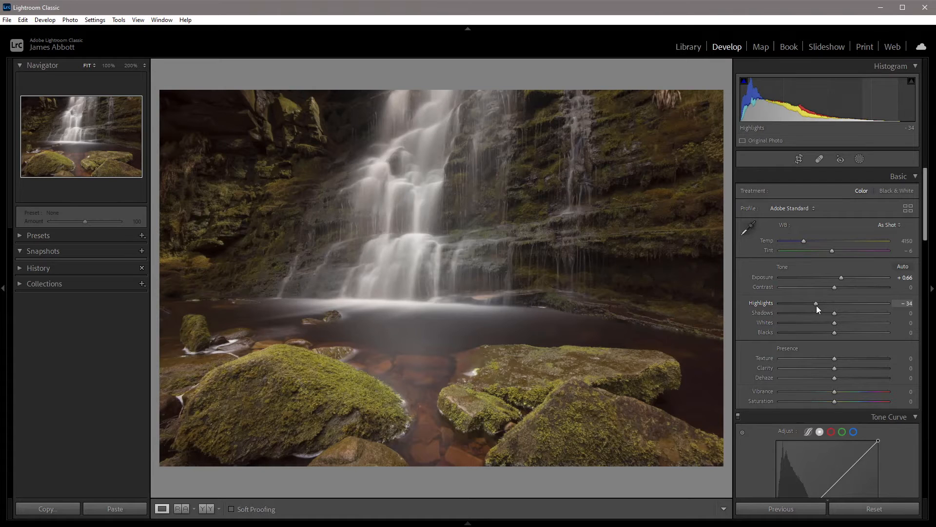
drag(817, 305, 811, 308)
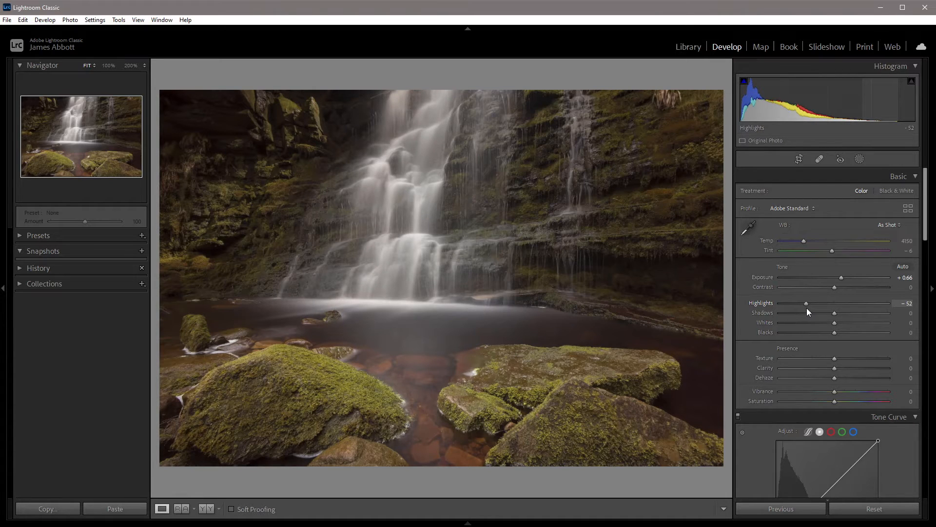
drag(804, 308, 802, 308)
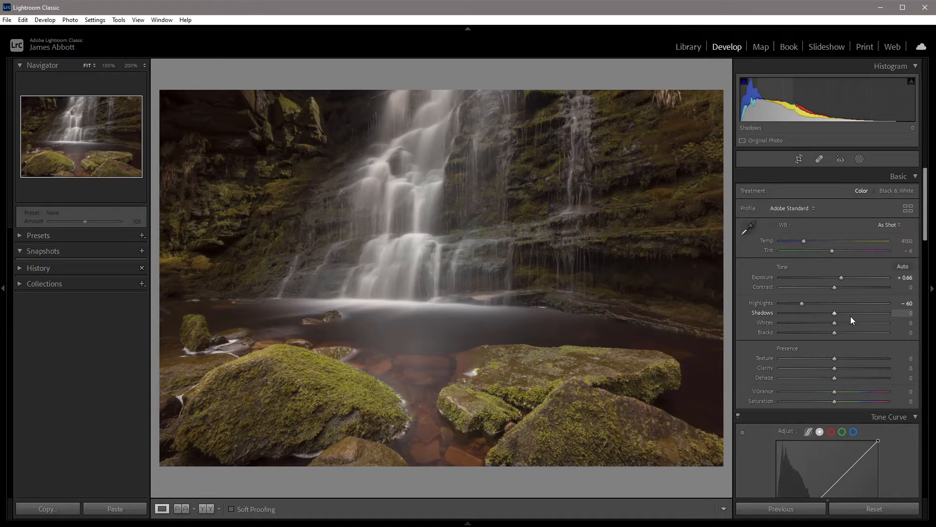
drag(833, 314, 854, 317)
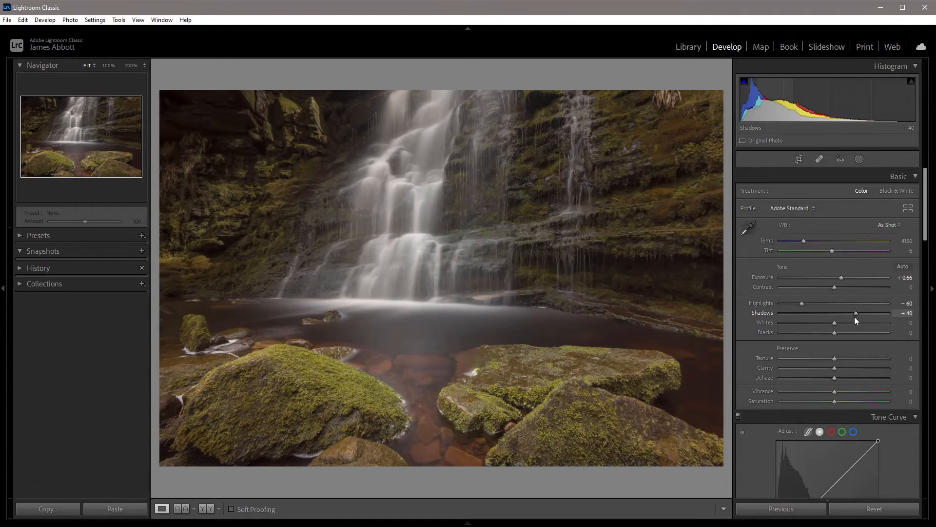
Set the tone curve's Point Curve to Medium Contrast
scroll(930, 249, down, 1)
scroll(930, 249, down, 4)
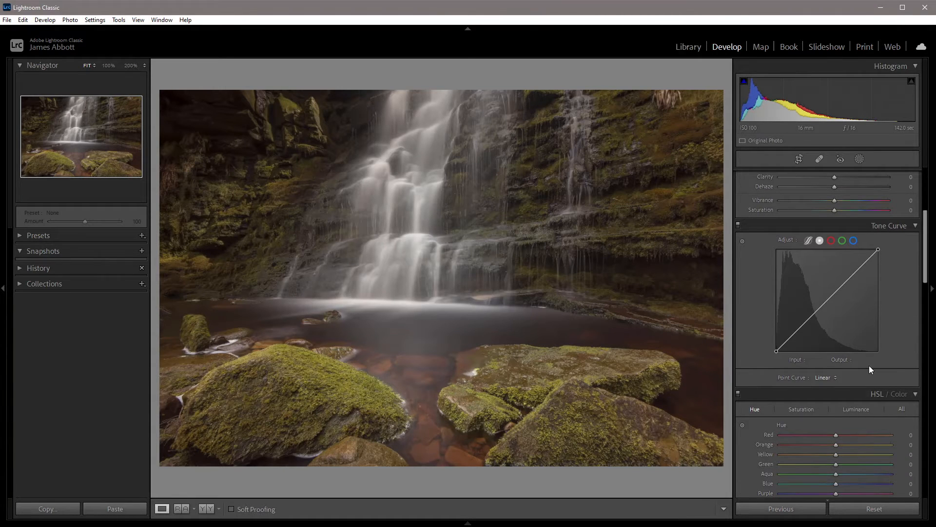
click(827, 377)
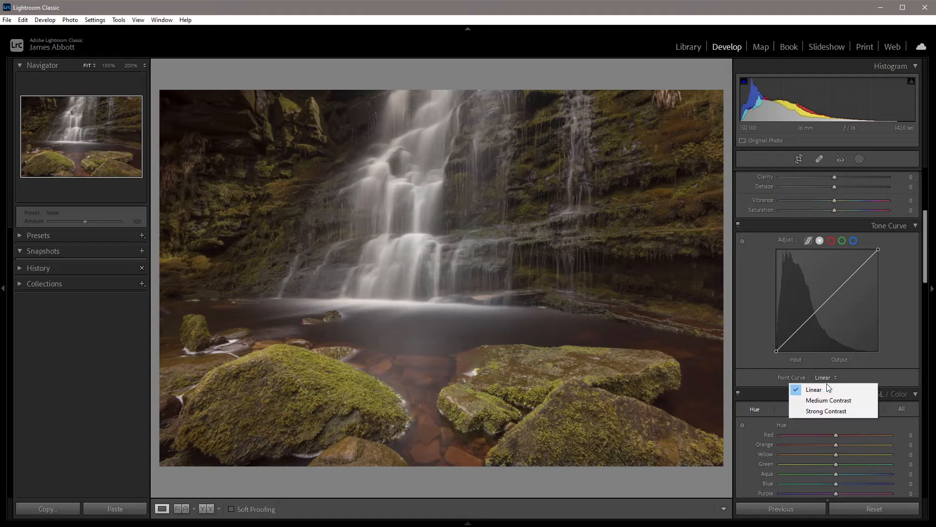
click(832, 400)
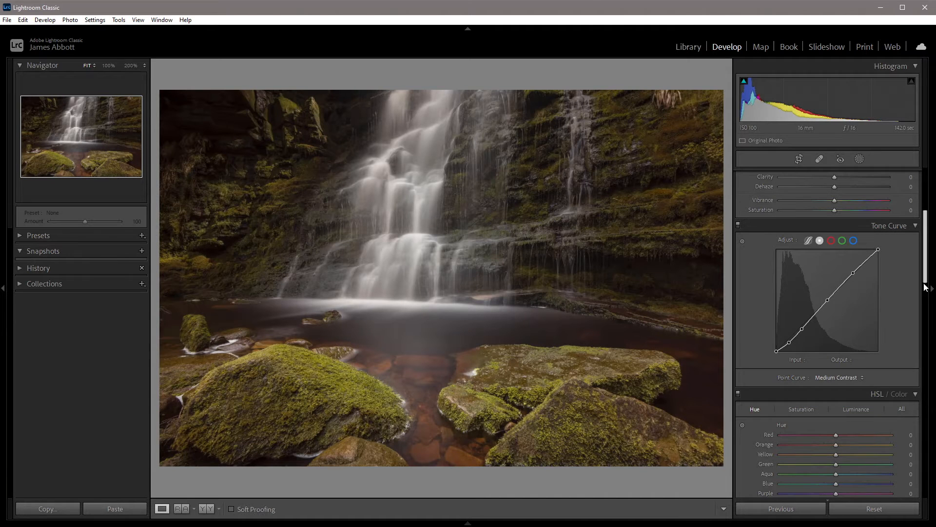
Check the Highlights adjustment with the clipping preview and set Whites to +35
scroll(847, 396, up, 5)
drag(835, 312, 856, 314)
alt+click(856, 313)
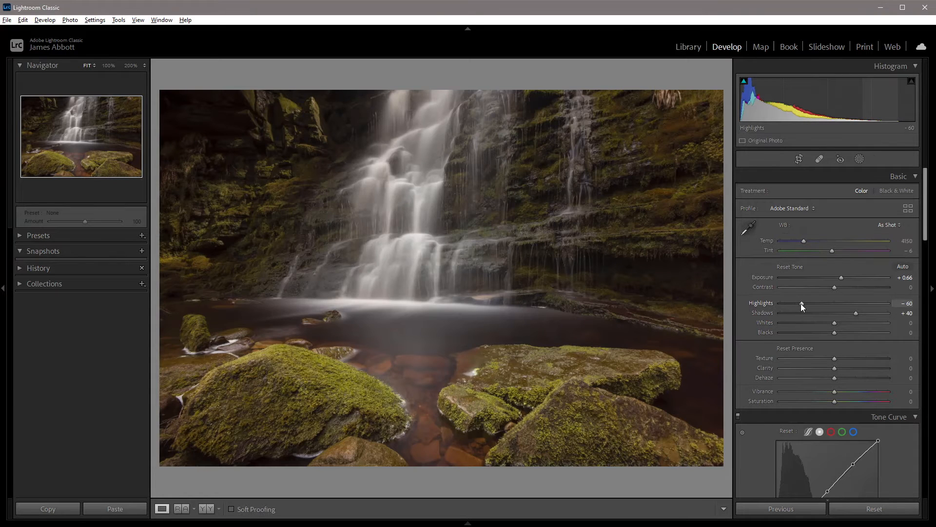
alt+click(801, 303)
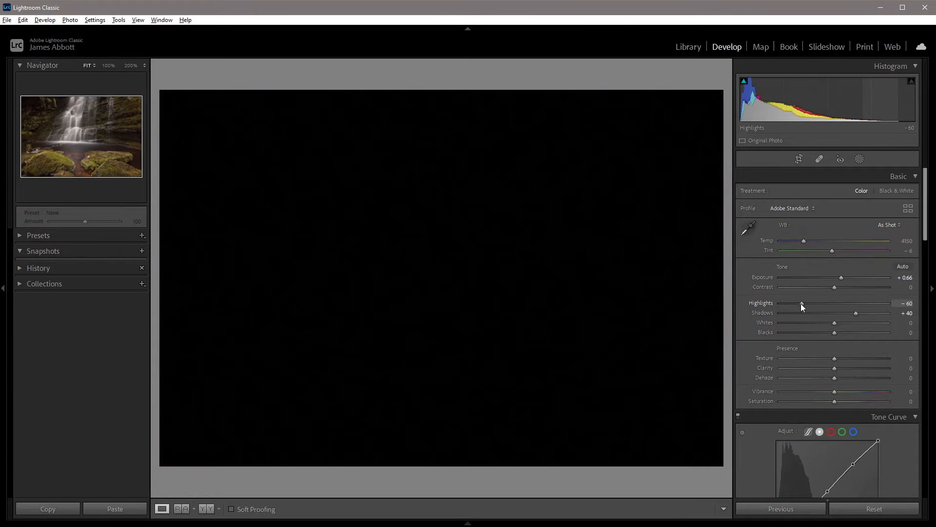
alt+click(836, 324)
mouse_move(839, 323)
mouse_down()
mouse_move(877, 330)
mouse_move(854, 329)
mouse_up()
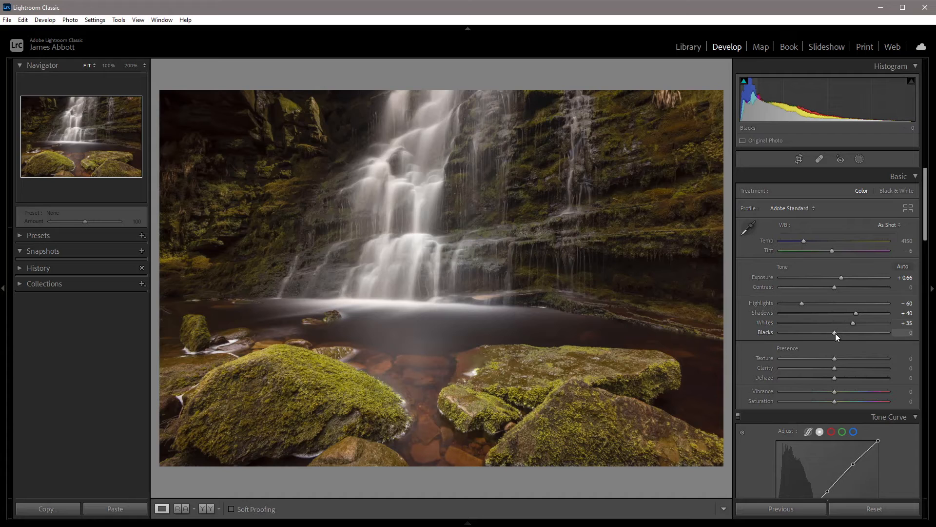
Deepen the photo's contrast by setting Blacks to −5 and Dehaze to +20
drag(836, 332, 832, 333)
drag(835, 378, 847, 380)
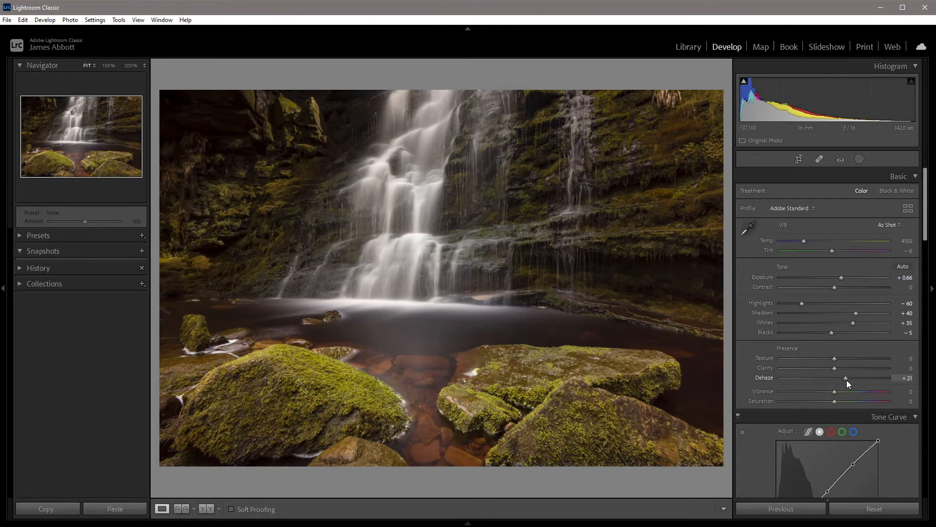
mouse_move(864, 381)
mouse_down()
mouse_move(894, 382)
mouse_move(846, 378)
mouse_up()
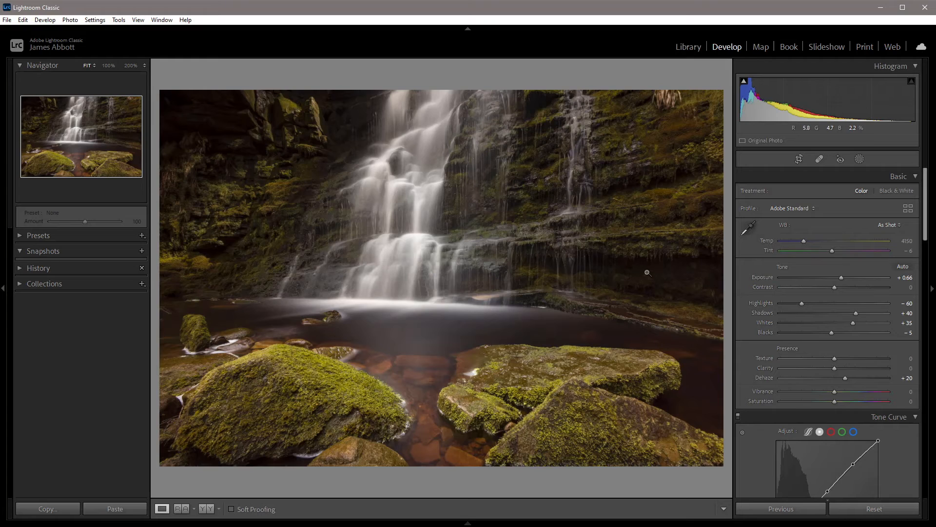
Sample two different neutral areas of the waterfall with the White Balance Selector to correct the color cast
click(751, 229)
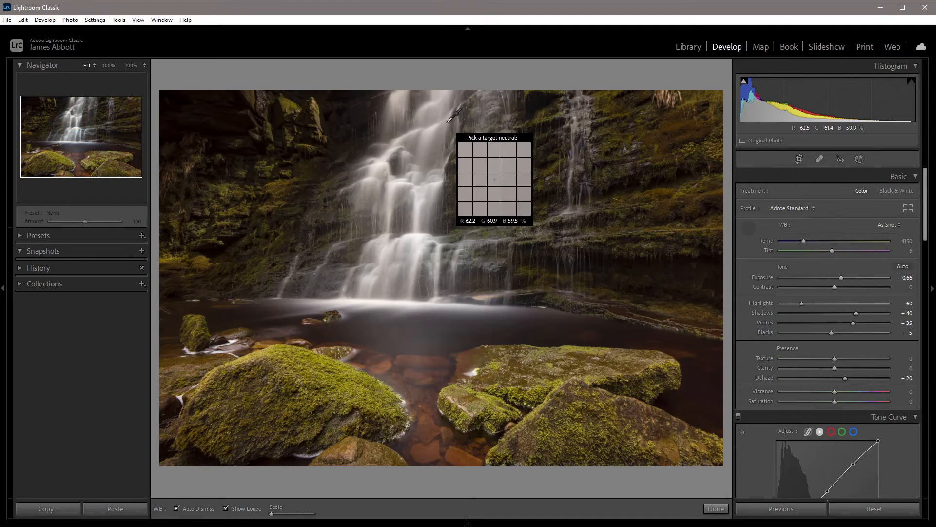
click(425, 131)
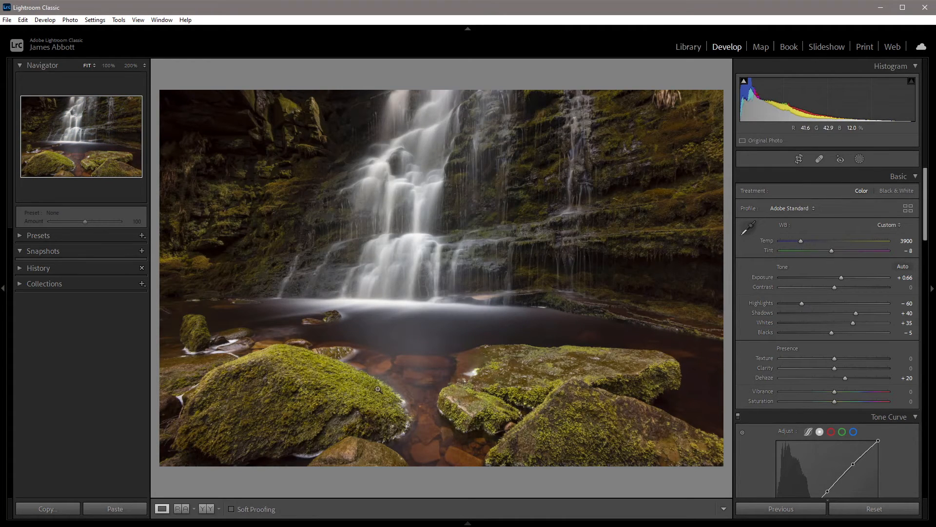
click(750, 228)
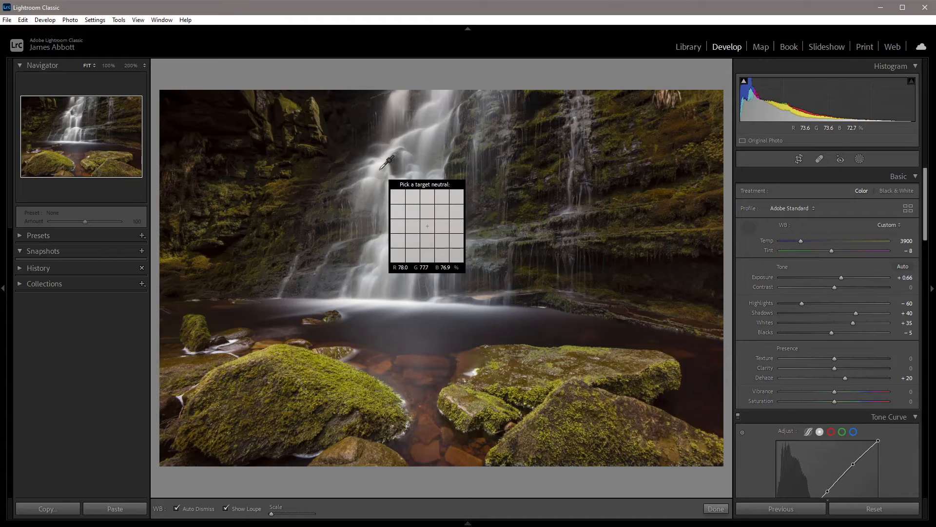
click(381, 169)
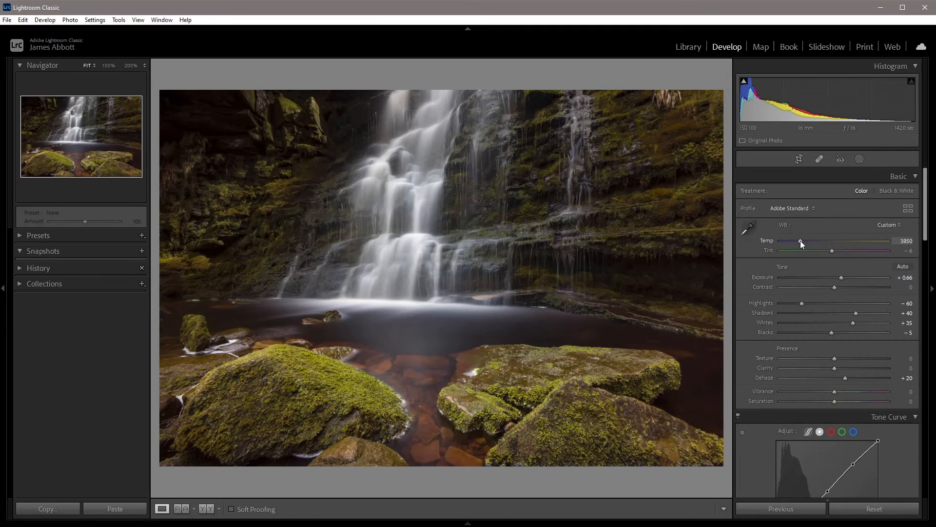
Cool the photo's white balance by setting Temp to 3403
drag(801, 241, 798, 241)
drag(798, 241, 797, 241)
drag(795, 241, 794, 241)
key(ctrl+z)
click(908, 245)
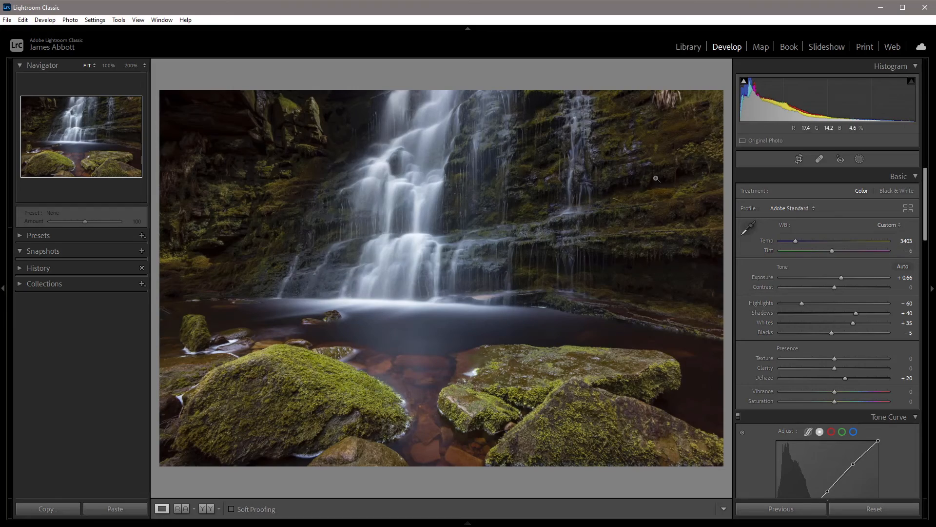
click(331, 403)
drag(185, 365, 623, 297)
drag(576, 218, 502, 433)
drag(484, 100, 409, 324)
click(557, 295)
Set the white balance Tint to −20 and compare the edited photo with its original version
drag(831, 250, 829, 251)
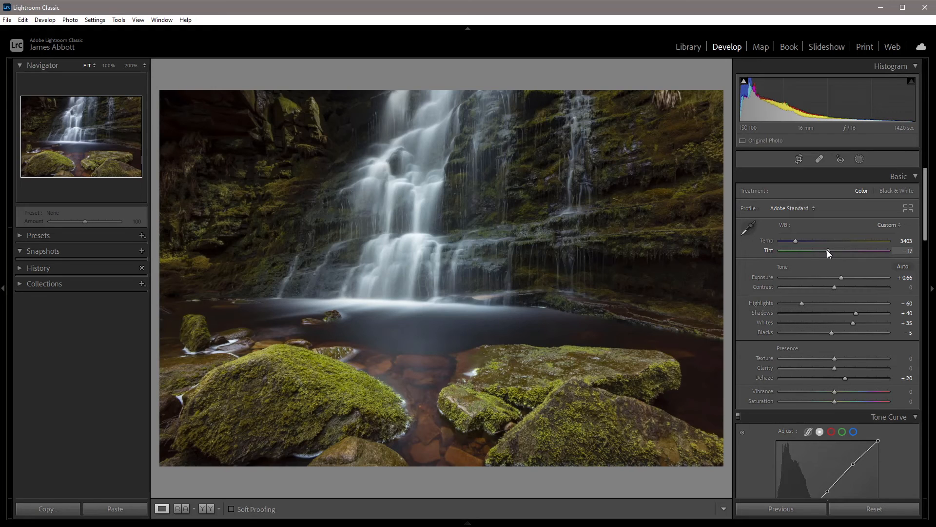
drag(827, 250, 826, 251)
key(backslash)
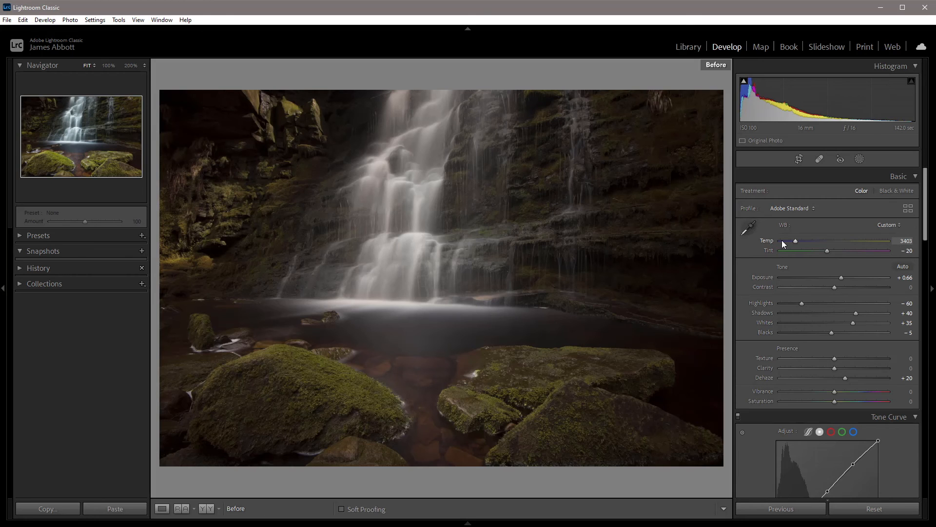
key(backslash)
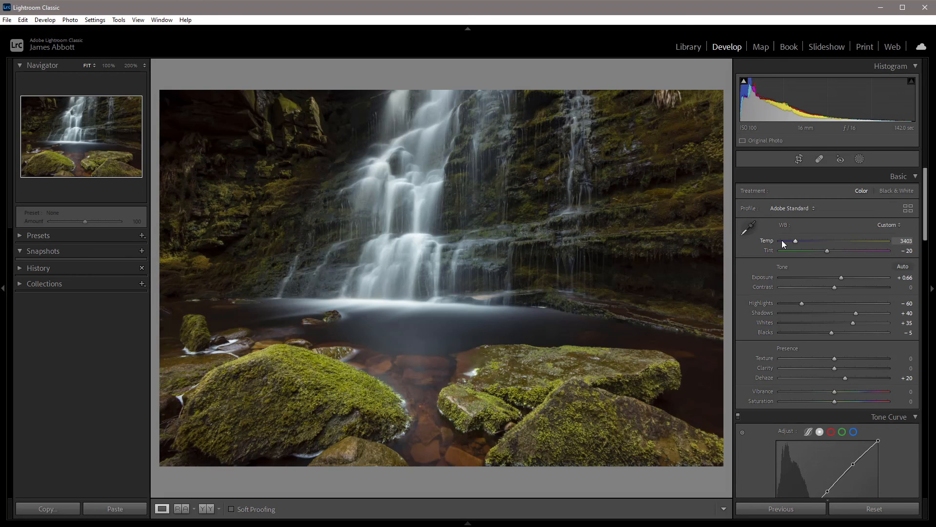